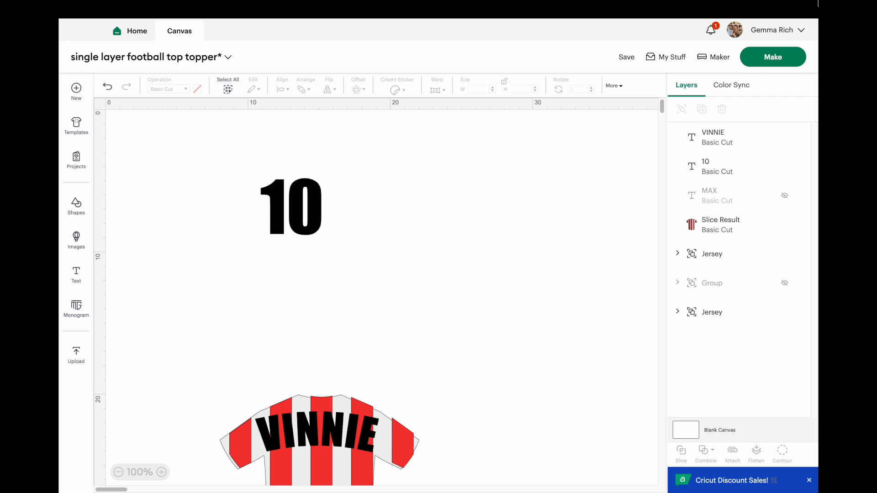
Step: Examine the What's New release notes from the Design Space settings, back to the 8.25 release, and close them
{"action": "left_click", "coordinate": [774, 31]}
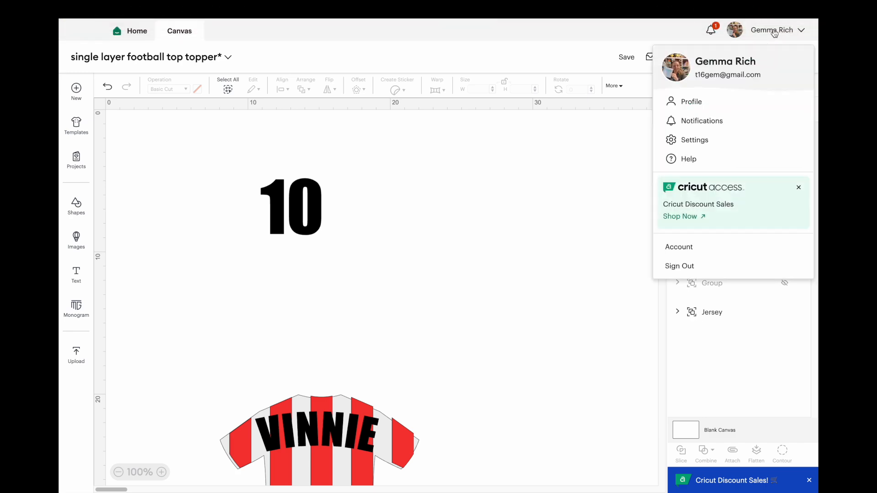
{"action": "left_click", "coordinate": [696, 137]}
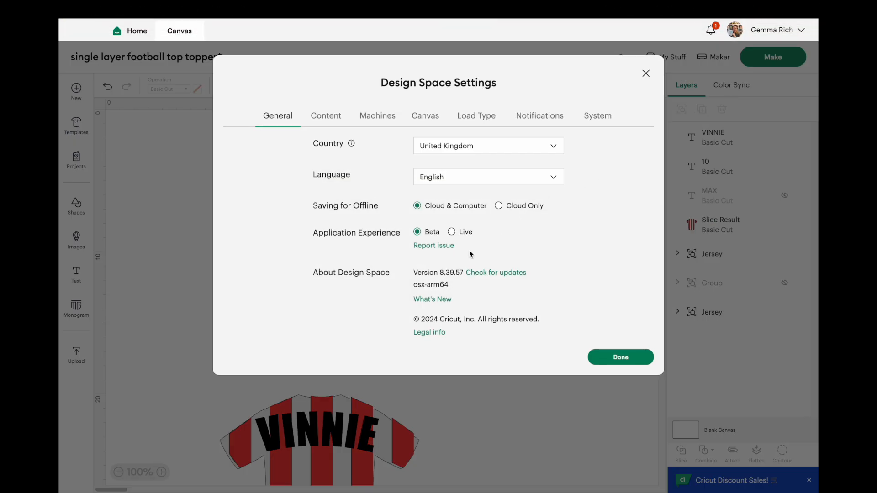
{"action": "left_click", "coordinate": [429, 299]}
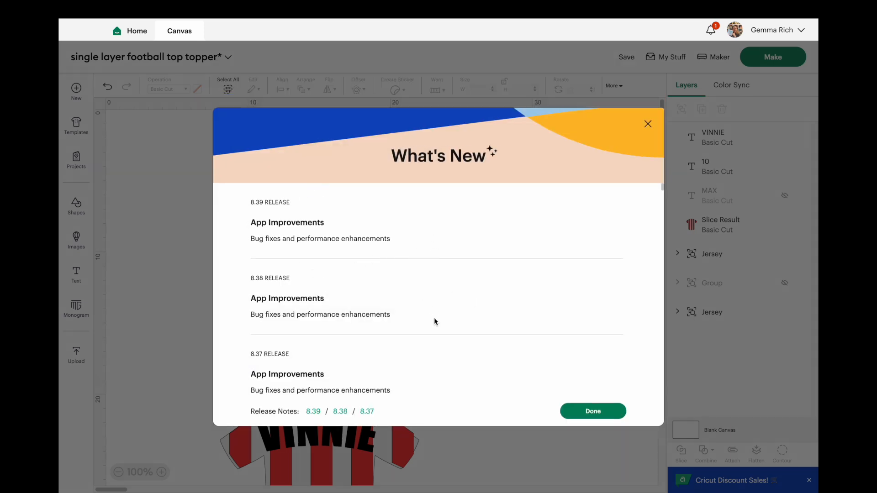
{"action": "scroll", "coordinate": [482, 327], "scroll_direction": "down", "scroll_amount": 10}
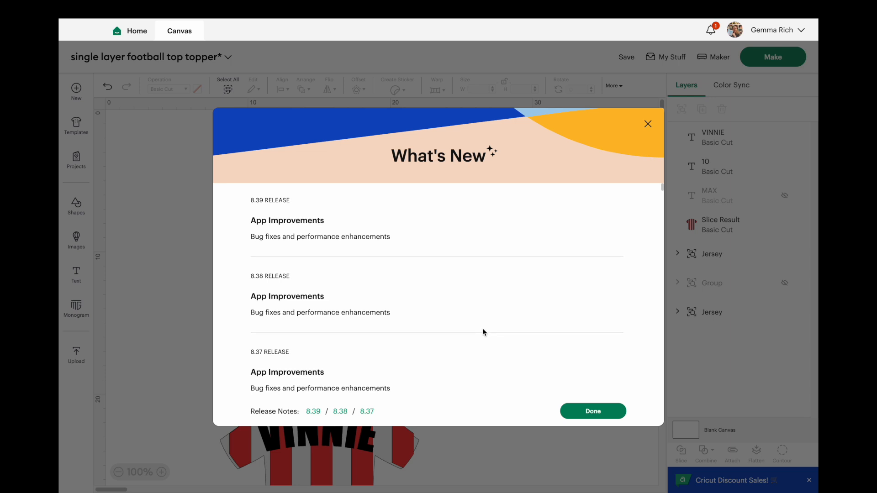
{"action": "scroll", "coordinate": [482, 327], "scroll_direction": "down", "scroll_amount": 3}
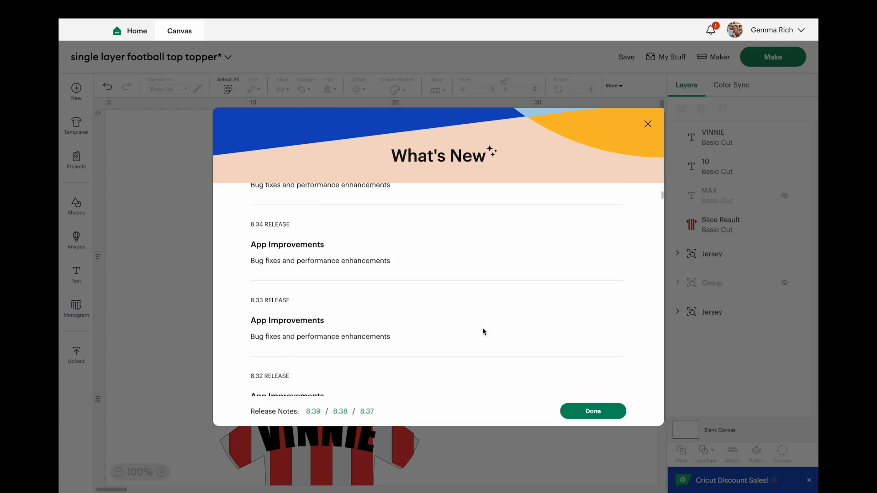
{"action": "scroll", "coordinate": [482, 327], "scroll_direction": "down", "scroll_amount": 5}
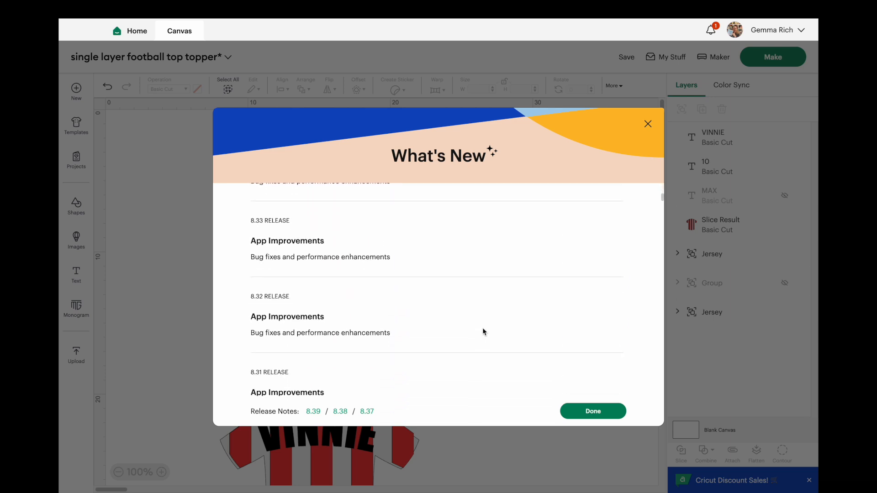
{"action": "scroll", "coordinate": [487, 313], "scroll_direction": "down", "scroll_amount": 6}
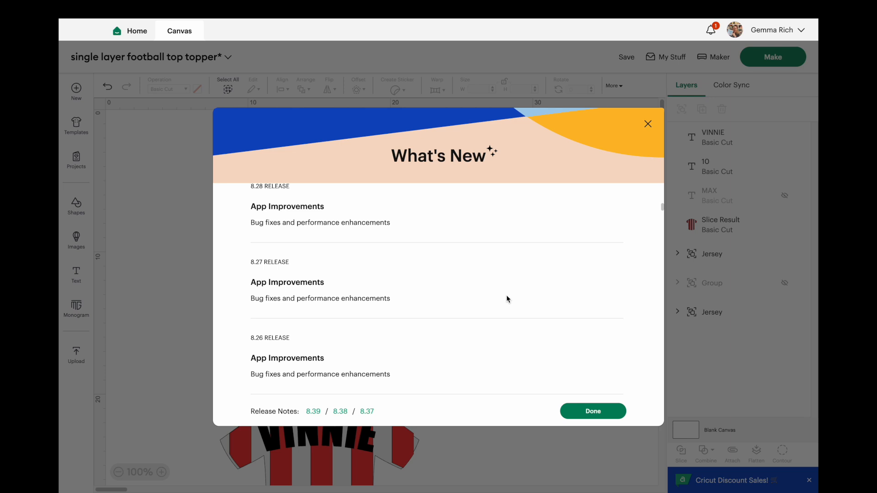
{"action": "scroll", "coordinate": [507, 298], "scroll_direction": "down", "scroll_amount": 3}
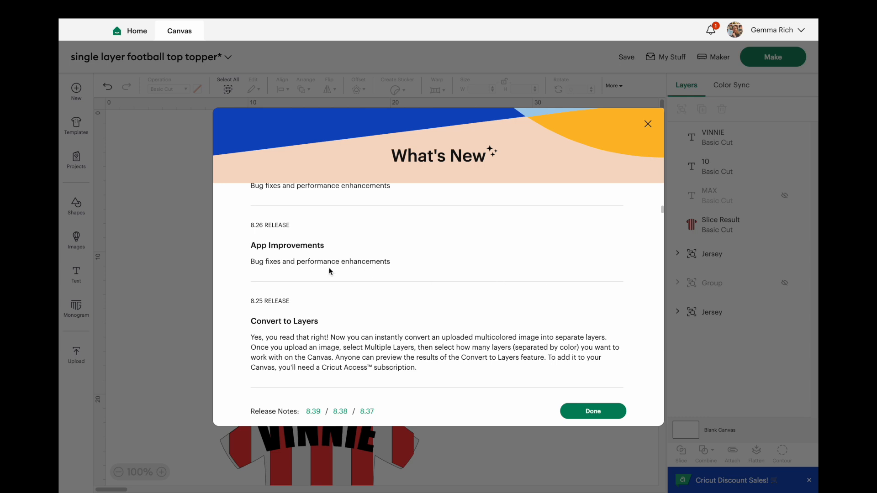
{"action": "left_click", "coordinate": [648, 124]}
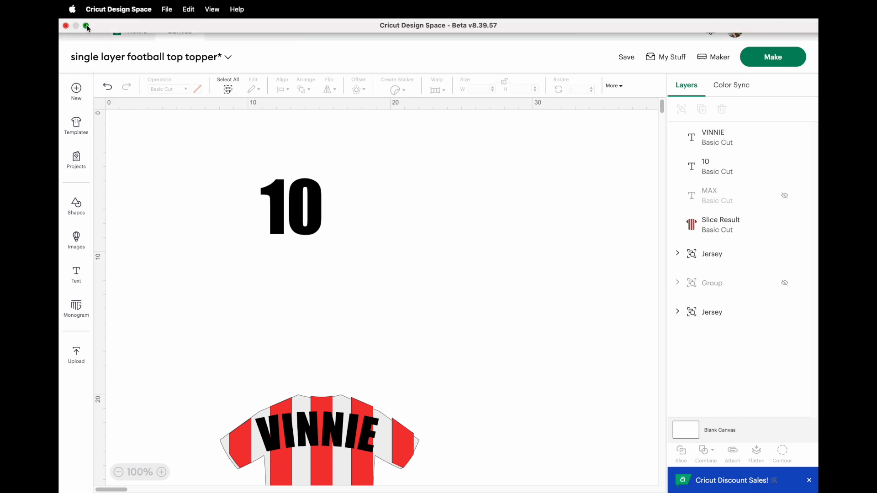
Step: Switch to QuickTime Player, examine the older interface in the Driving Test Pass Card recording, and return to Cricut Design Space
{"action": "left_click", "coordinate": [86, 24]}
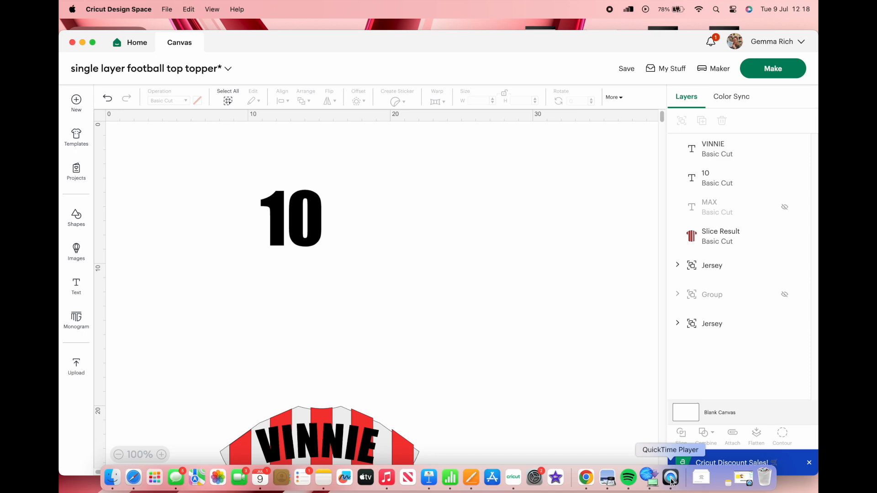
{"action": "left_click", "coordinate": [670, 477]}
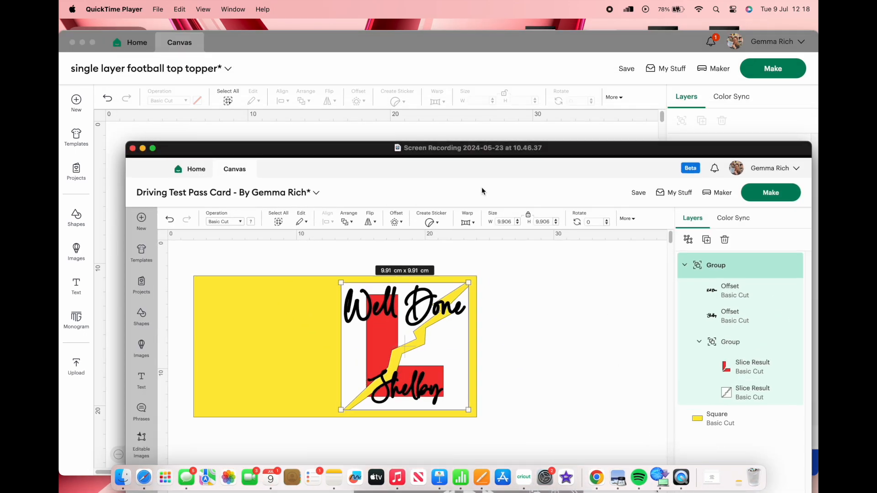
{"action": "left_click_drag", "start_coordinate": [488, 152], "coordinate": [473, 37]}
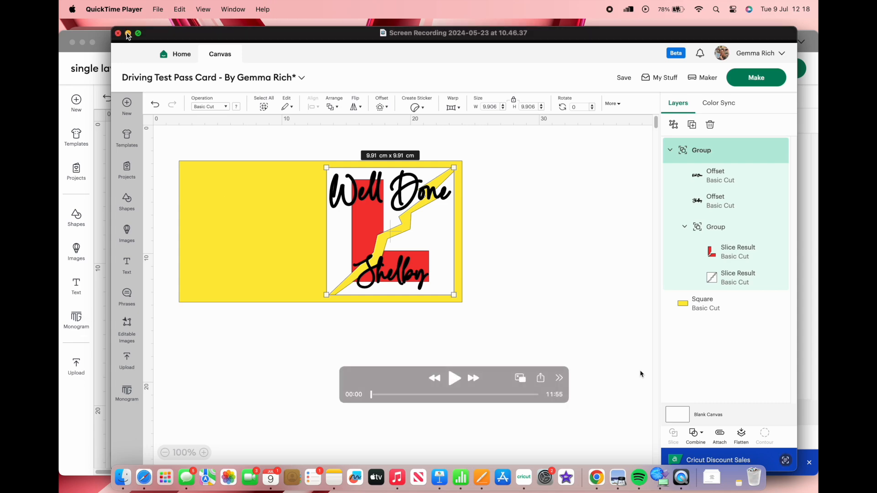
{"action": "left_click", "coordinate": [128, 34]}
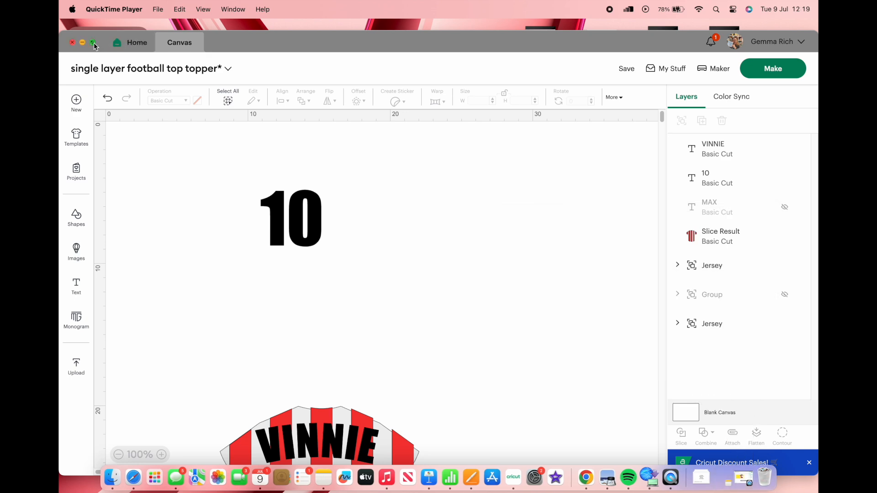
{"action": "left_click", "coordinate": [93, 42]}
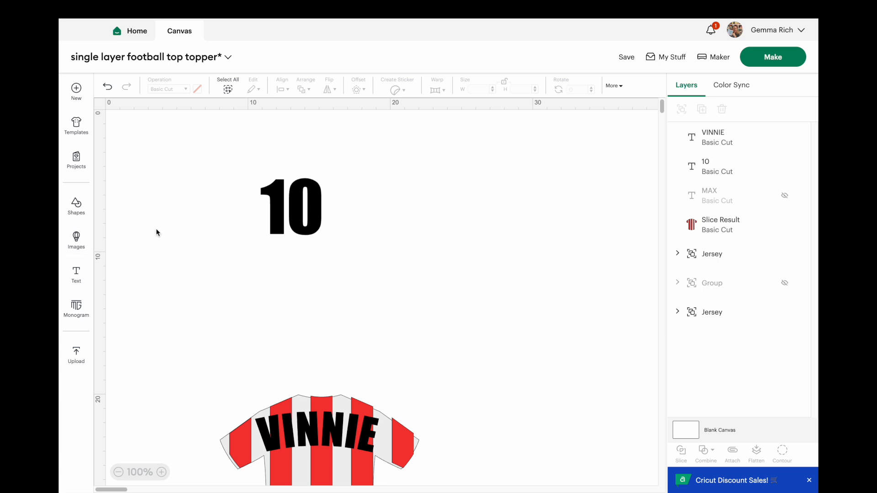
Step: Browse the image library's full and bookmarked collections, bookmark the yellow party hat image, and collapse the library
{"action": "left_click", "coordinate": [76, 238]}
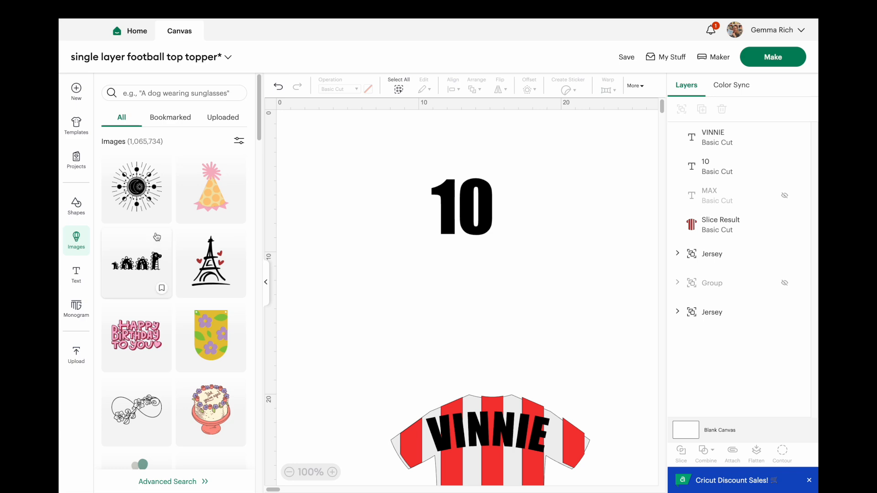
{"action": "scroll", "coordinate": [198, 296], "scroll_direction": "down", "scroll_amount": 2}
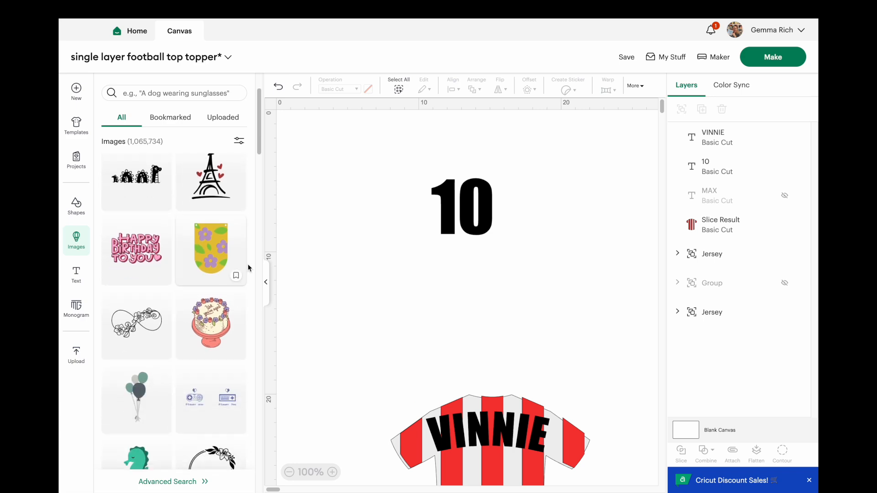
{"action": "left_click_drag", "start_coordinate": [262, 136], "coordinate": [248, 189]}
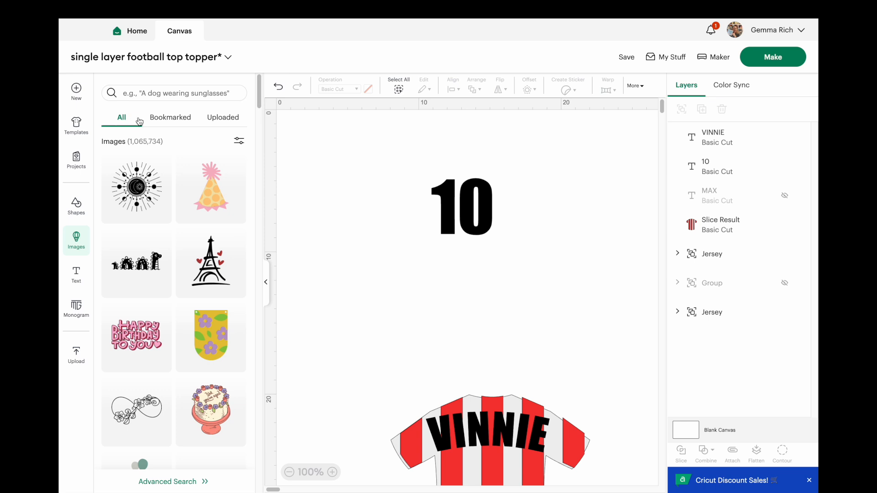
{"action": "left_click", "coordinate": [182, 120]}
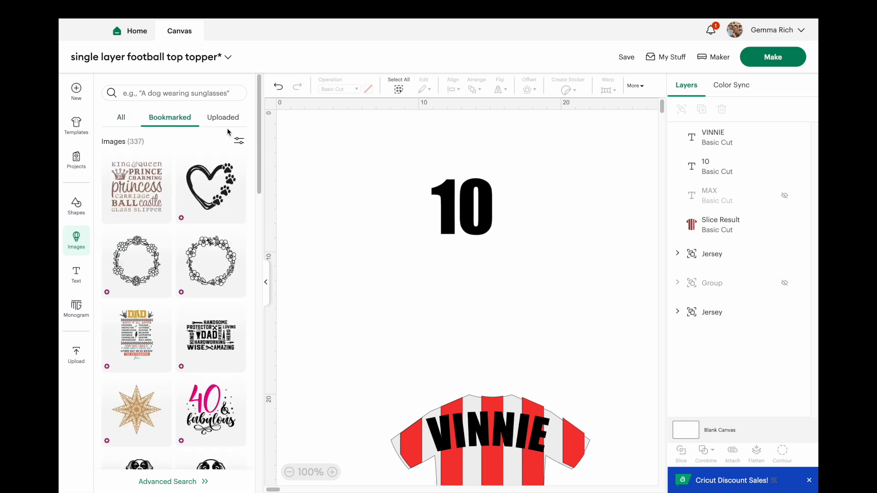
{"action": "left_click", "coordinate": [125, 120]}
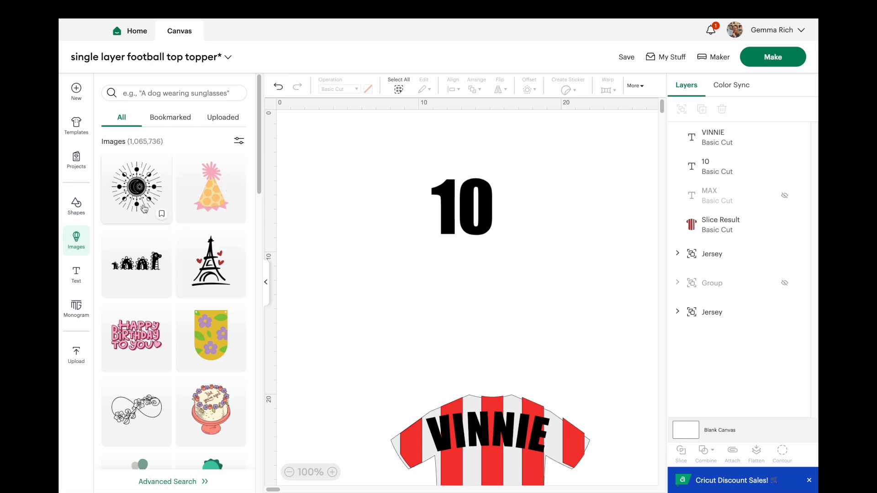
{"action": "left_click", "coordinate": [234, 214]}
{"action": "left_click", "coordinate": [268, 285]}
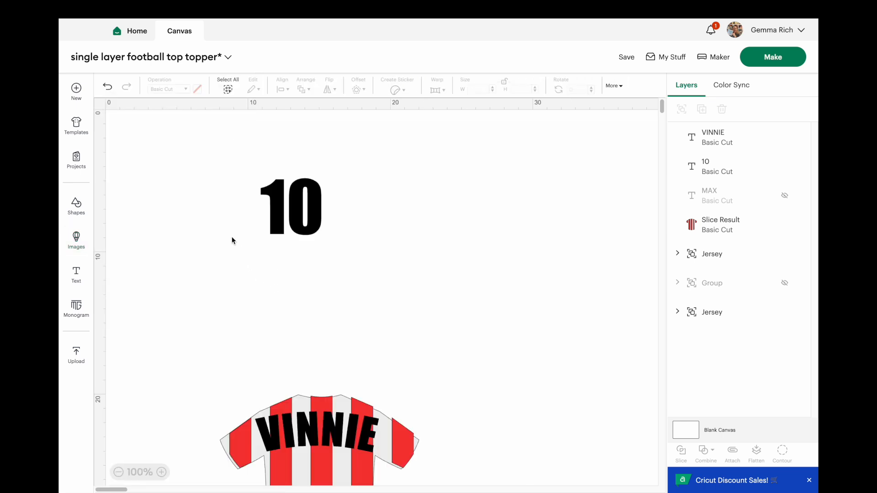
Step: Open the advanced image search, filter all images by Editable Text, and browse the designs
{"action": "left_click", "coordinate": [76, 240]}
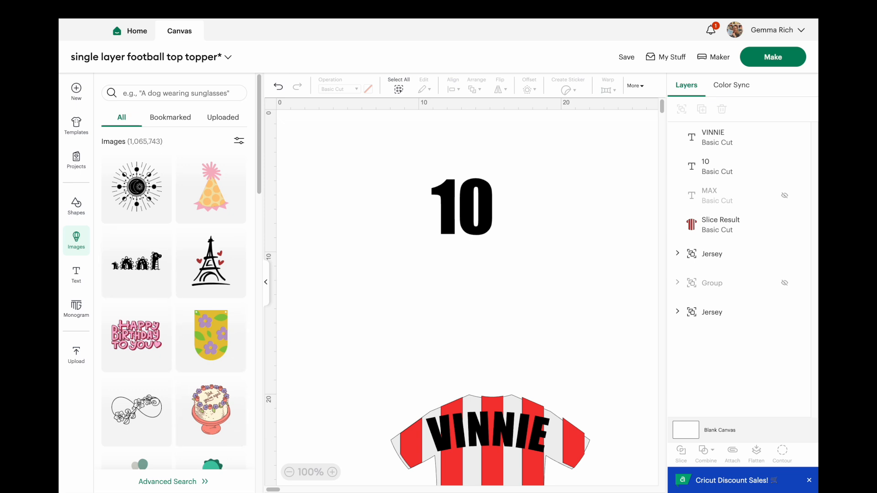
{"action": "left_click", "coordinate": [177, 482]}
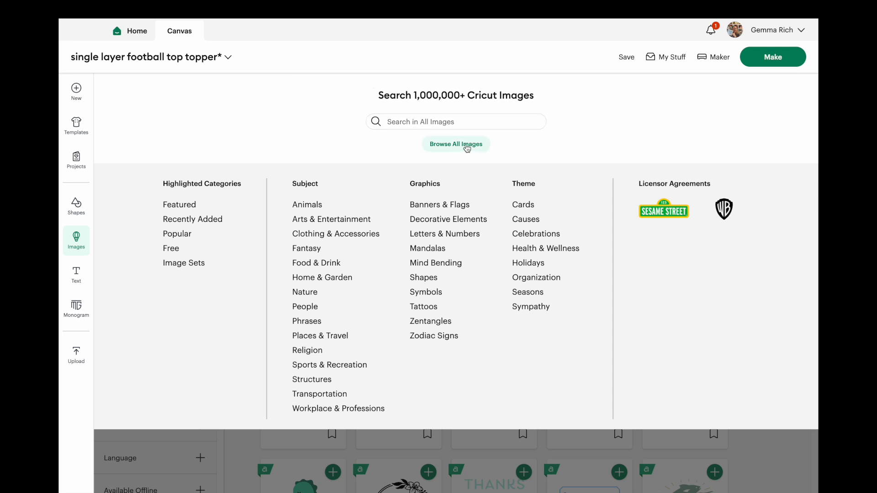
{"action": "left_click", "coordinate": [469, 142]}
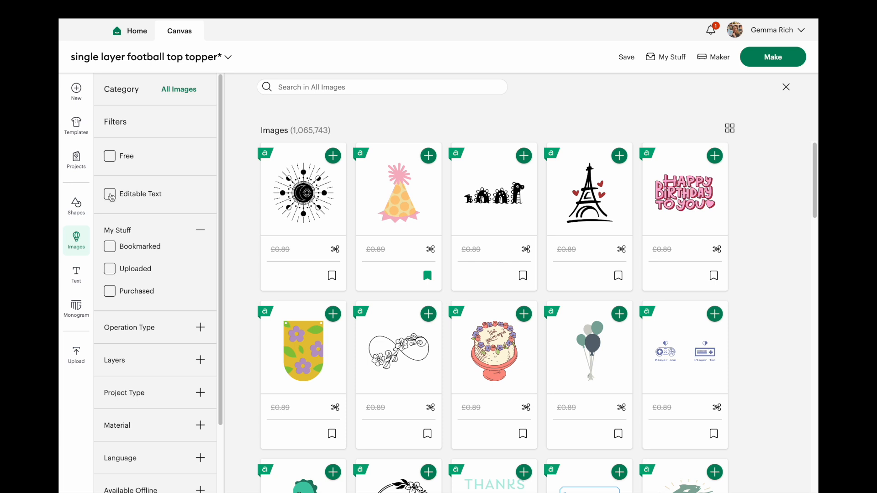
{"action": "left_click", "coordinate": [110, 196]}
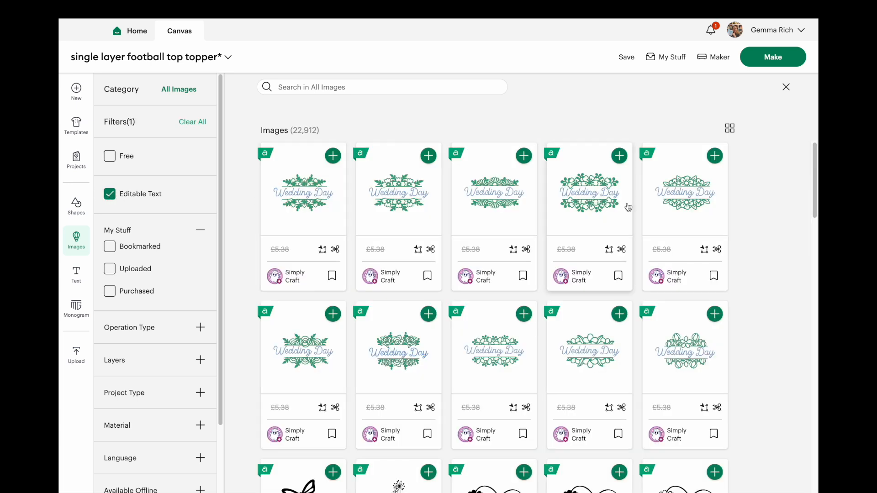
{"action": "scroll", "coordinate": [805, 361], "scroll_direction": "down", "scroll_amount": 10}
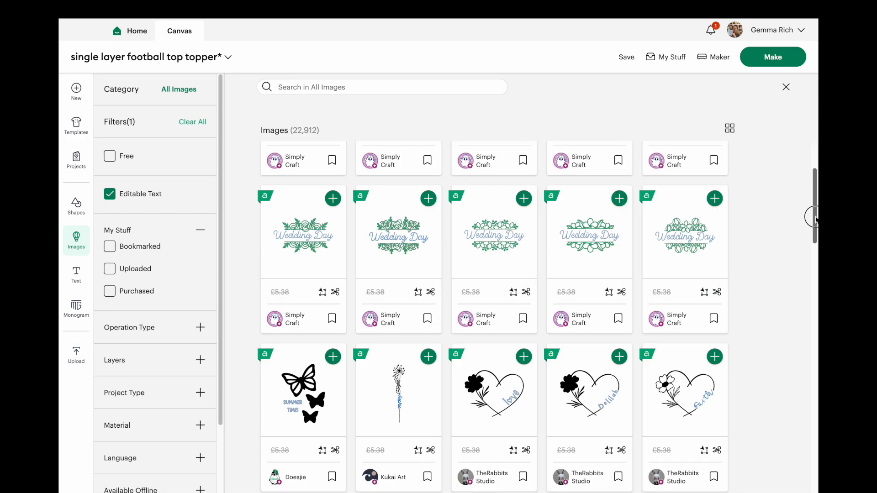
{"action": "scroll", "coordinate": [805, 361], "scroll_direction": "down", "scroll_amount": 3}
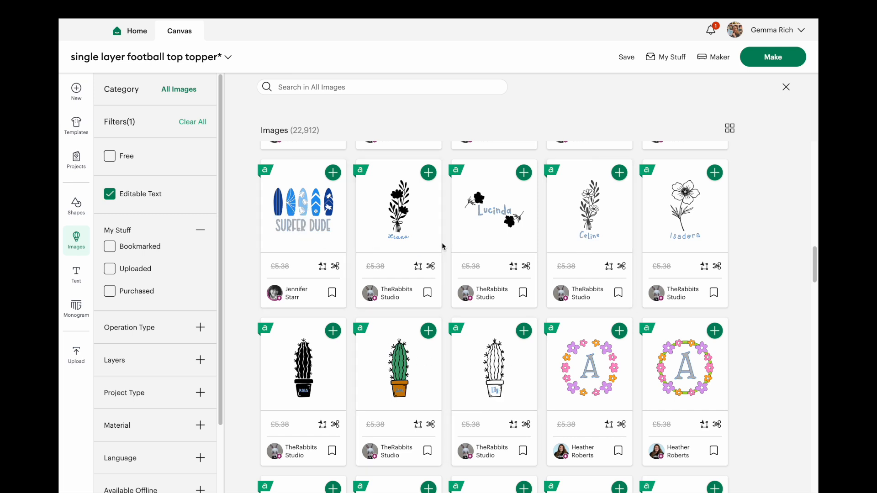
{"action": "scroll", "coordinate": [411, 256], "scroll_direction": "down", "scroll_amount": 3}
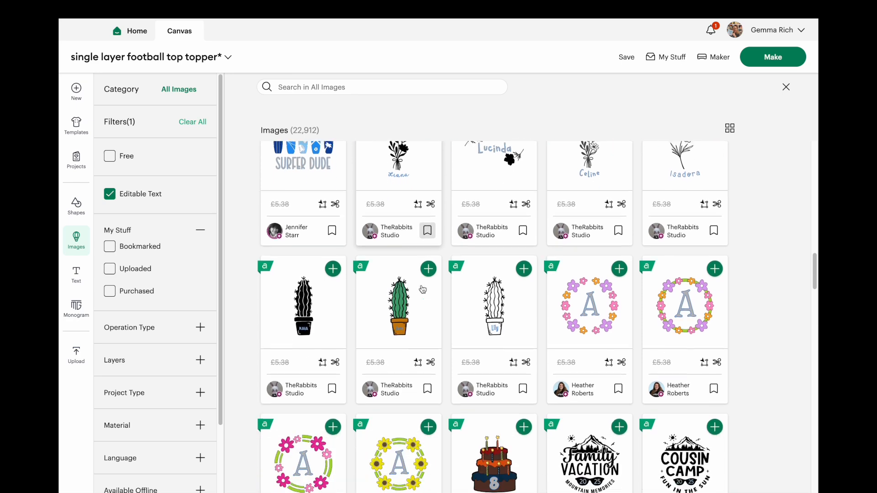
{"action": "scroll", "coordinate": [423, 289], "scroll_direction": "up", "scroll_amount": 7}
{"action": "scroll", "coordinate": [423, 289], "scroll_direction": "up", "scroll_amount": 2}
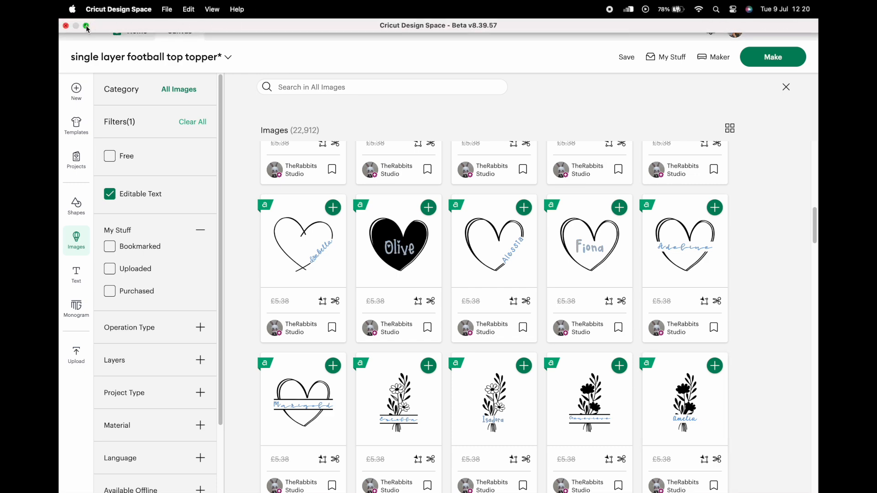
Step: Switch to the QuickTime Player recording to review its older sidebar, and return to the filtered image library in Cricut Design Space
{"action": "mouse_move", "coordinate": [696, 487]}
{"action": "left_click", "coordinate": [670, 477]}
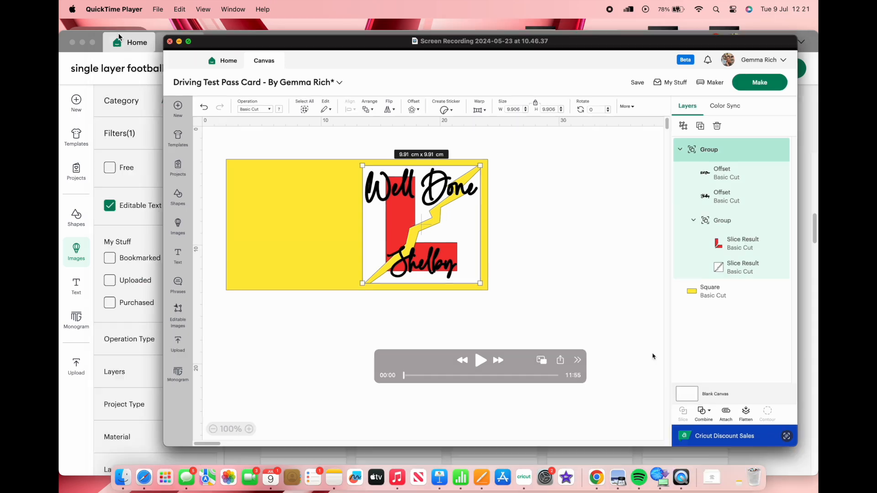
{"action": "left_click", "coordinate": [118, 34]}
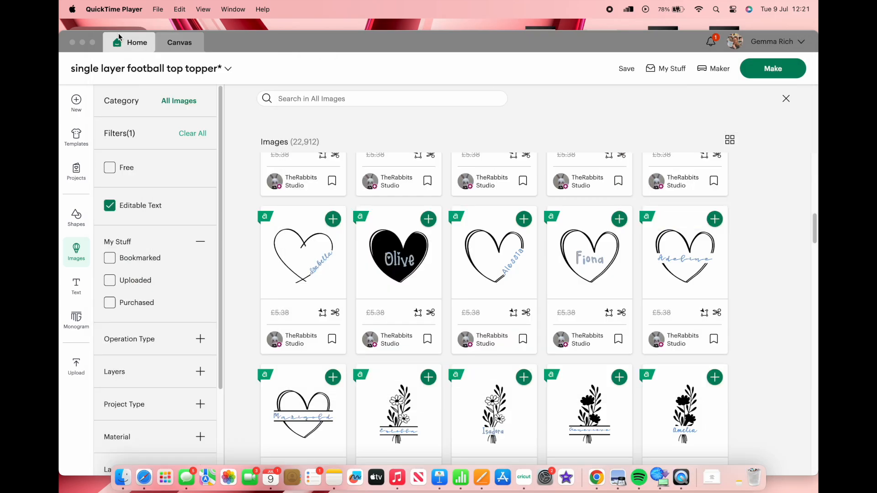
{"action": "left_click", "coordinate": [94, 44]}
Step: Examine the options of the Operation Type and Layers filters in the image search, leaving both sections collapsed
{"action": "left_click_drag", "start_coordinate": [220, 280], "coordinate": [219, 339]}
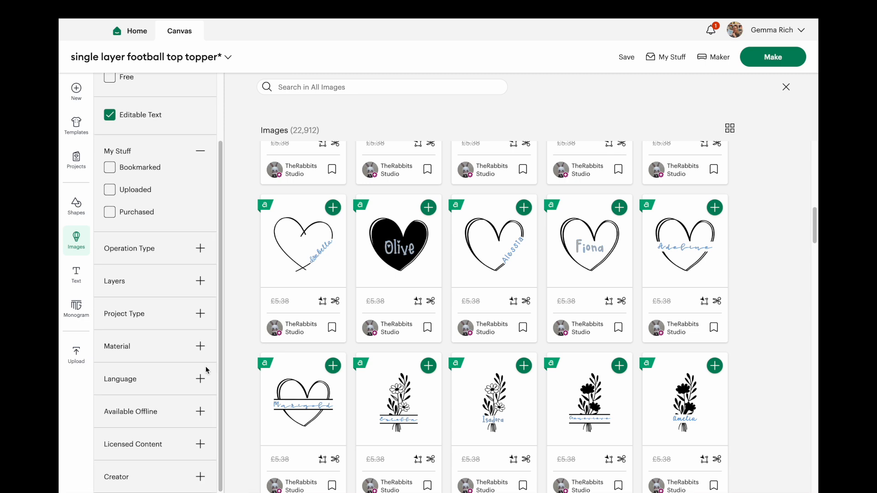
{"action": "left_click", "coordinate": [201, 250]}
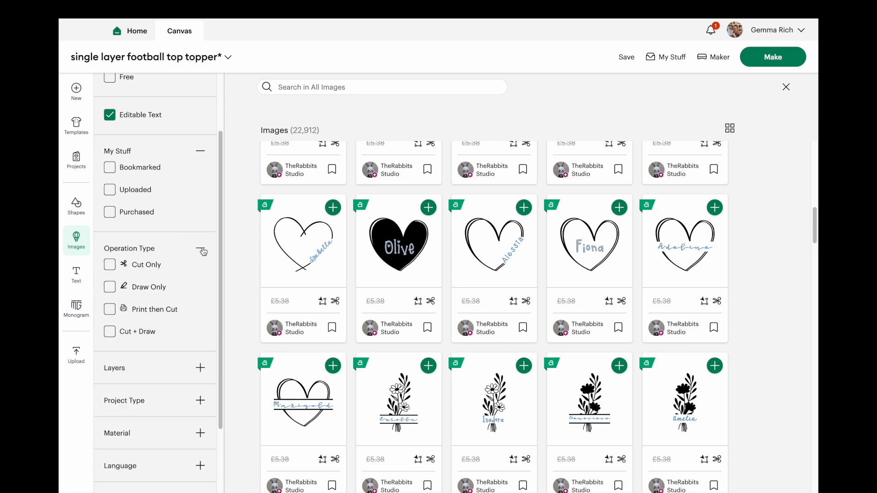
{"action": "left_click", "coordinate": [203, 251]}
{"action": "left_click", "coordinate": [201, 281]}
{"action": "left_click", "coordinate": [201, 281]}
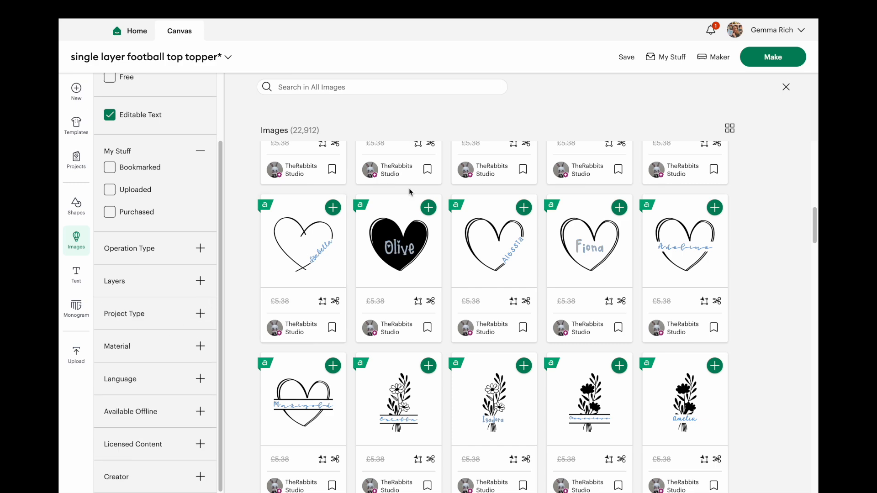
Step: Clear the Editable Text filter, search all images for "phrases", and browse the designs
{"action": "scroll", "coordinate": [410, 192], "scroll_direction": "up", "scroll_amount": 10}
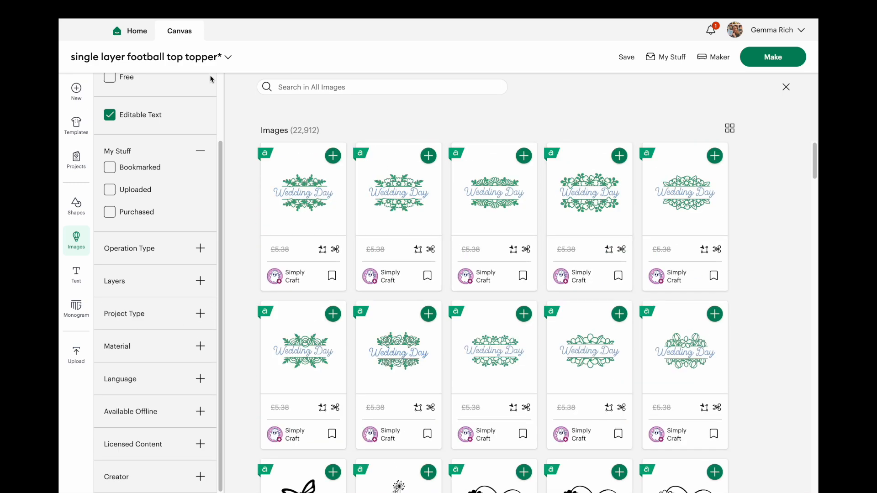
{"action": "left_click", "coordinate": [123, 118]}
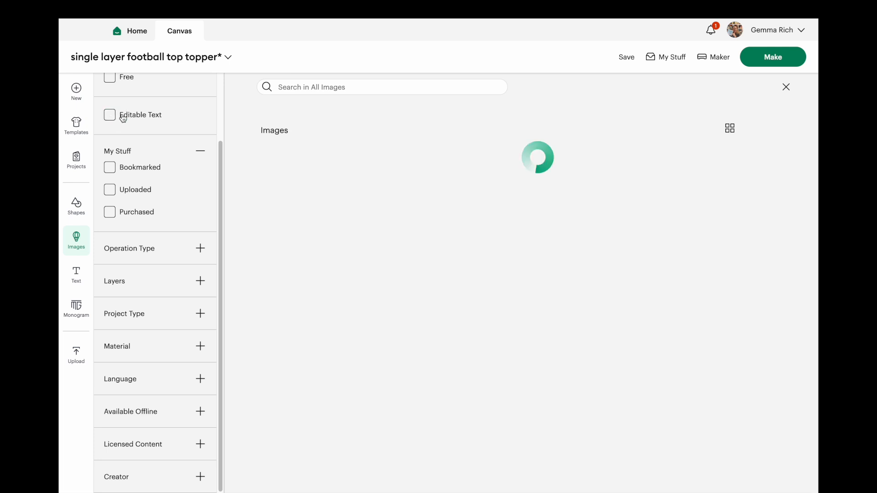
{"action": "left_click", "coordinate": [362, 87]}
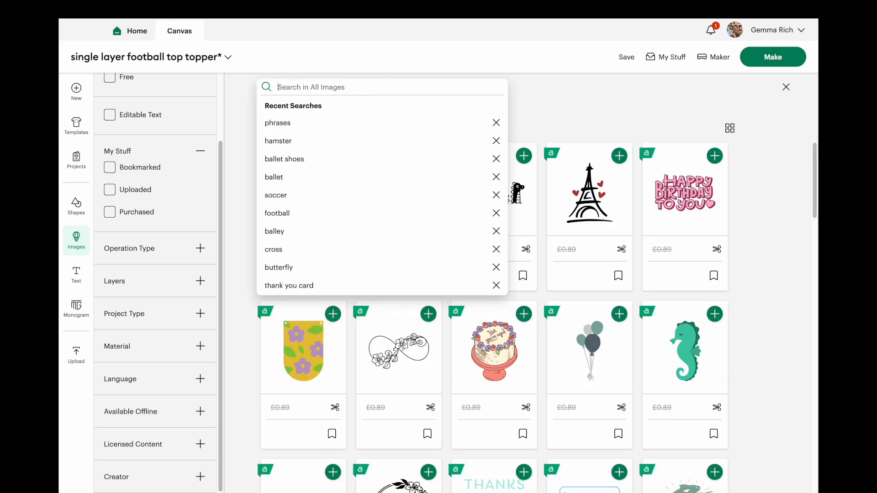
{"action": "type", "text": "phrases"}
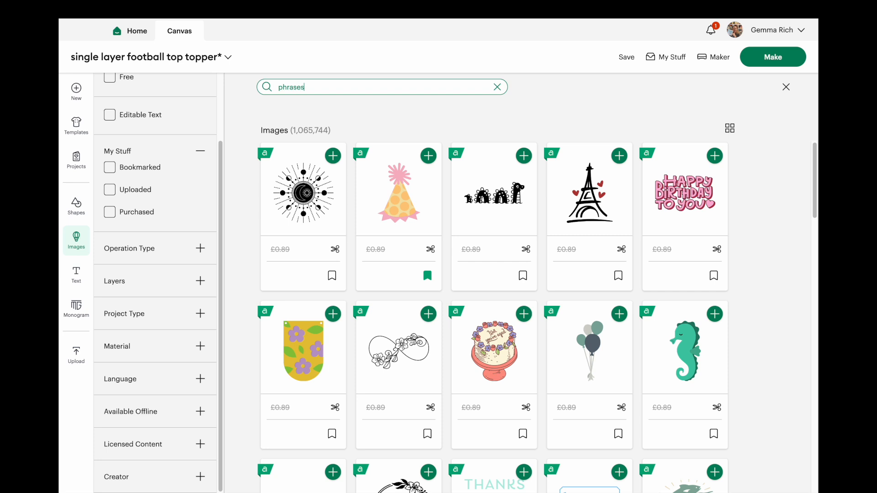
{"action": "key", "text": "Return"}
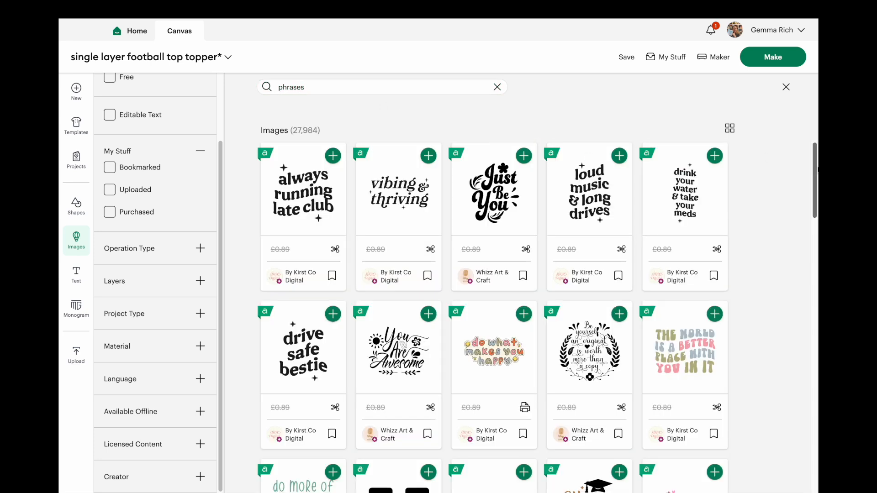
{"action": "scroll", "coordinate": [808, 181], "scroll_direction": "down", "scroll_amount": 8}
{"action": "scroll", "coordinate": [799, 190], "scroll_direction": "up", "scroll_amount": 6}
{"action": "scroll", "coordinate": [799, 190], "scroll_direction": "up", "scroll_amount": 3}
Step: Leave the phrases search through the Home page, return to the canvas and reopen the image library
{"action": "left_click", "coordinate": [145, 30]}
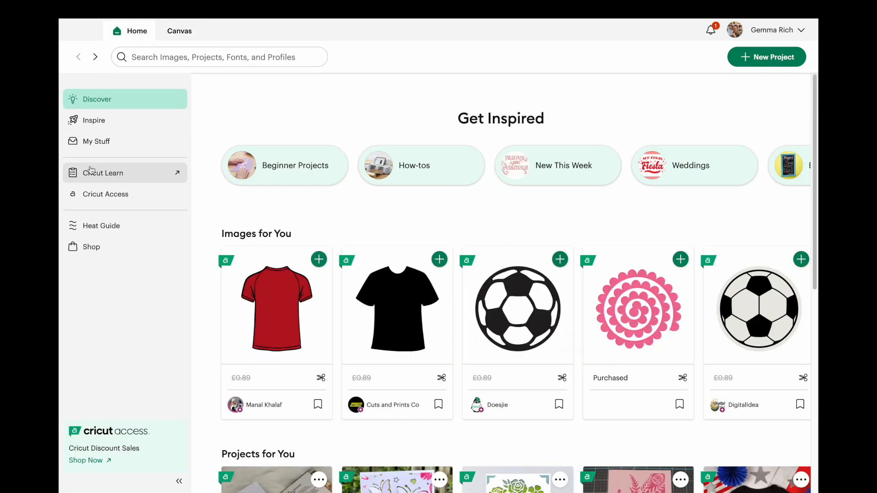
{"action": "left_click", "coordinate": [180, 31]}
{"action": "left_click", "coordinate": [80, 236]}
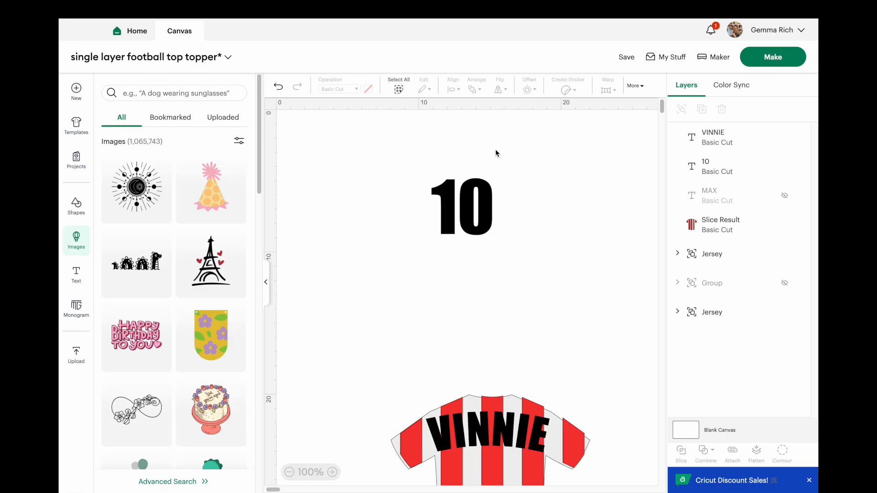